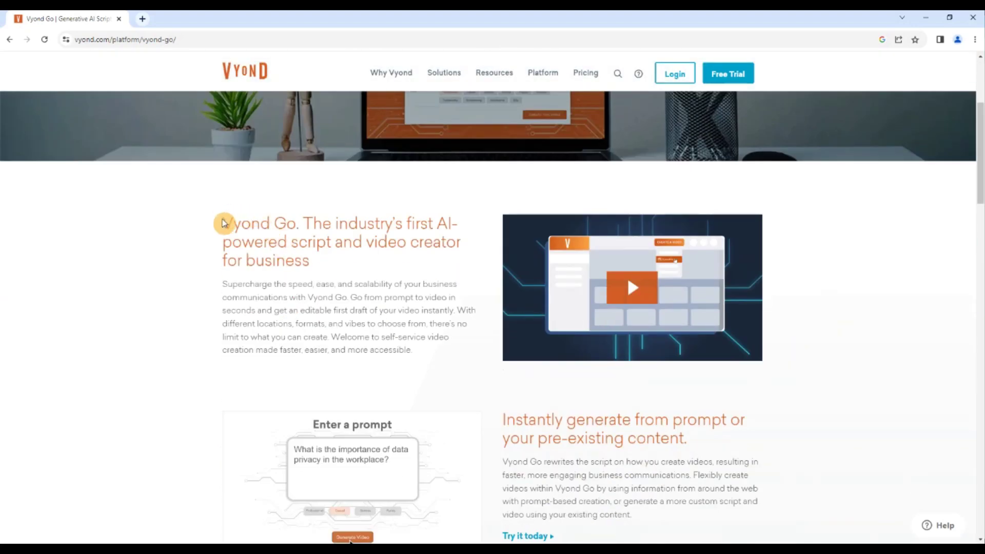
Highlight the Vyond Go intro headings, then start a new video with Vyond Go (Beta)
{"action": "left_click_drag", "start_coordinate": [224, 223], "coordinate": [310, 260]}
{"action": "left_click", "coordinate": [362, 278]}
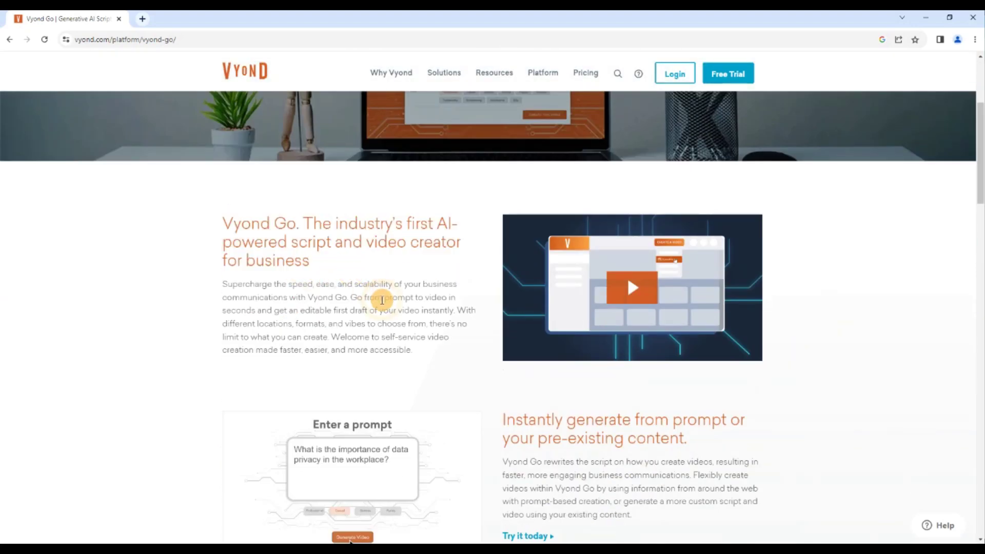
{"action": "scroll", "coordinate": [381, 300], "scroll_direction": "down", "scroll_amount": 3}
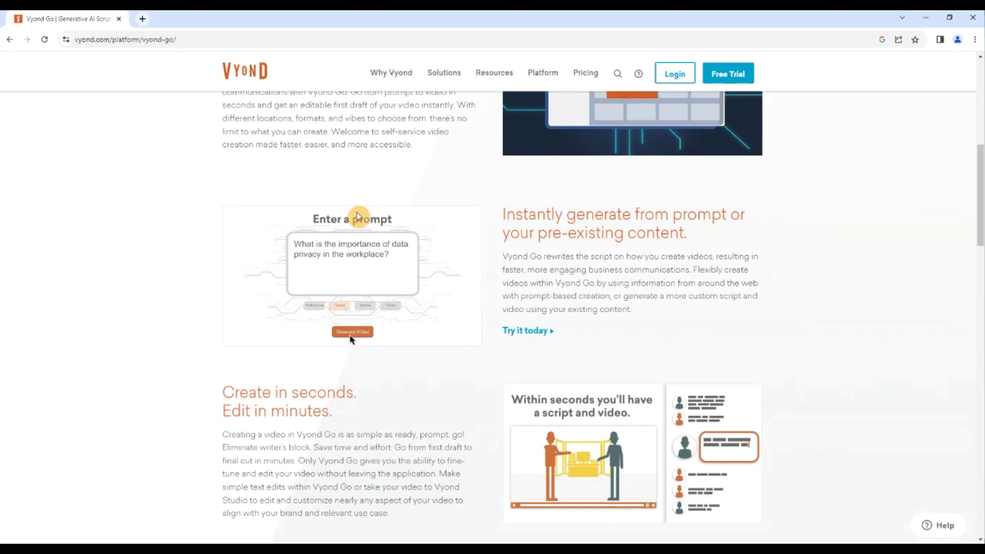
{"action": "left_click_drag", "start_coordinate": [504, 212], "coordinate": [718, 247]}
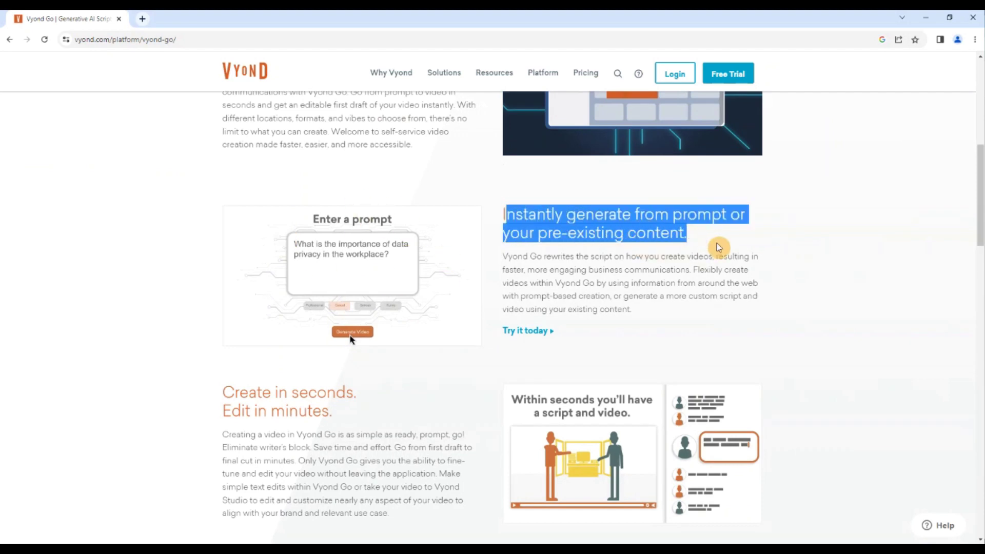
{"action": "left_click", "coordinate": [373, 431]}
{"action": "left_click_drag", "start_coordinate": [223, 397], "coordinate": [332, 412]}
{"action": "left_click", "coordinate": [370, 412]}
{"action": "scroll", "coordinate": [427, 417], "scroll_direction": "down", "scroll_amount": 4}
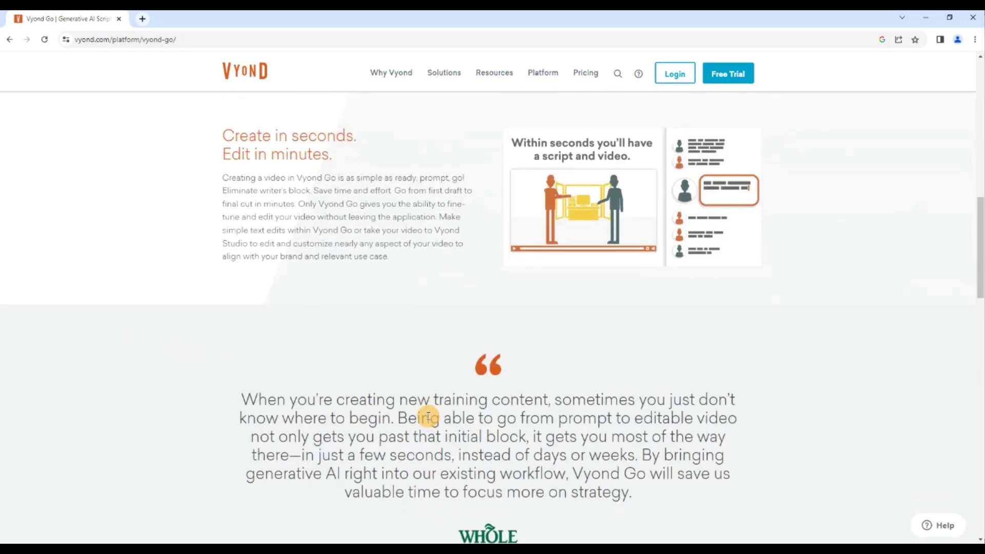
{"action": "scroll", "coordinate": [427, 416], "scroll_direction": "down", "scroll_amount": 2}
{"action": "scroll", "coordinate": [427, 417], "scroll_direction": "down", "scroll_amount": 1}
{"action": "scroll", "coordinate": [427, 417], "scroll_direction": "down", "scroll_amount": 2}
{"action": "scroll", "coordinate": [427, 416], "scroll_direction": "up", "scroll_amount": 4}
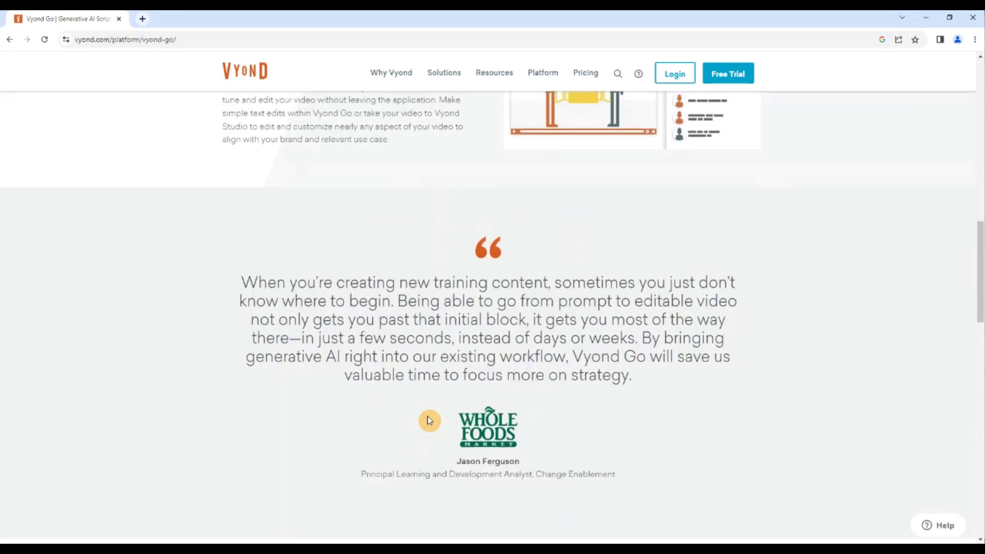
{"action": "scroll", "coordinate": [428, 417], "scroll_direction": "up", "scroll_amount": 4}
{"action": "scroll", "coordinate": [427, 417], "scroll_direction": "up", "scroll_amount": 1}
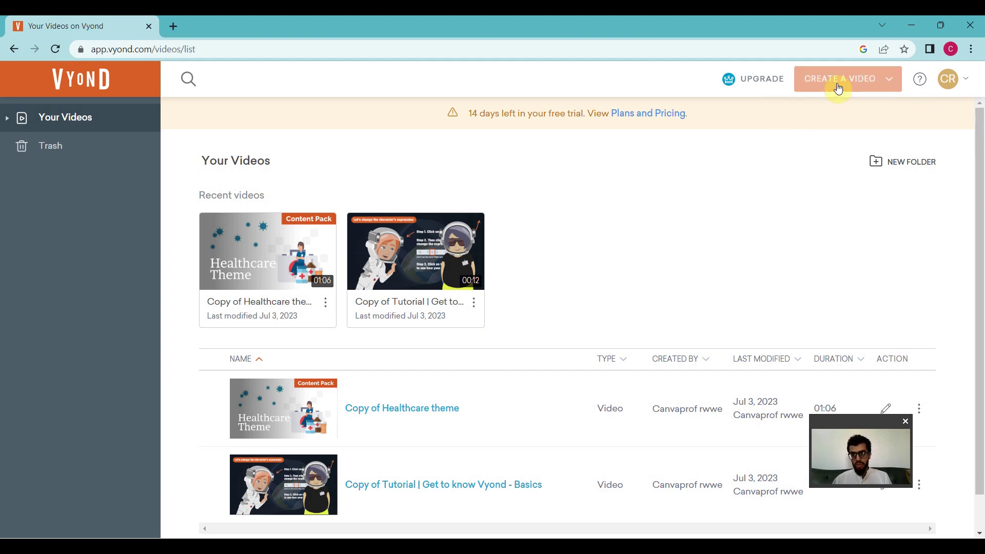
{"action": "left_click", "coordinate": [888, 79]}
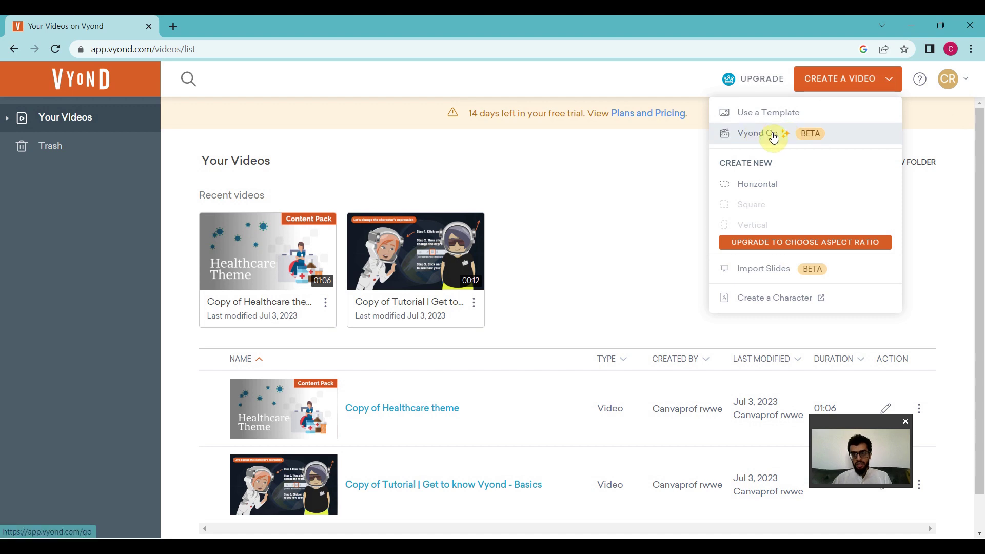
{"action": "left_click", "coordinate": [831, 140]}
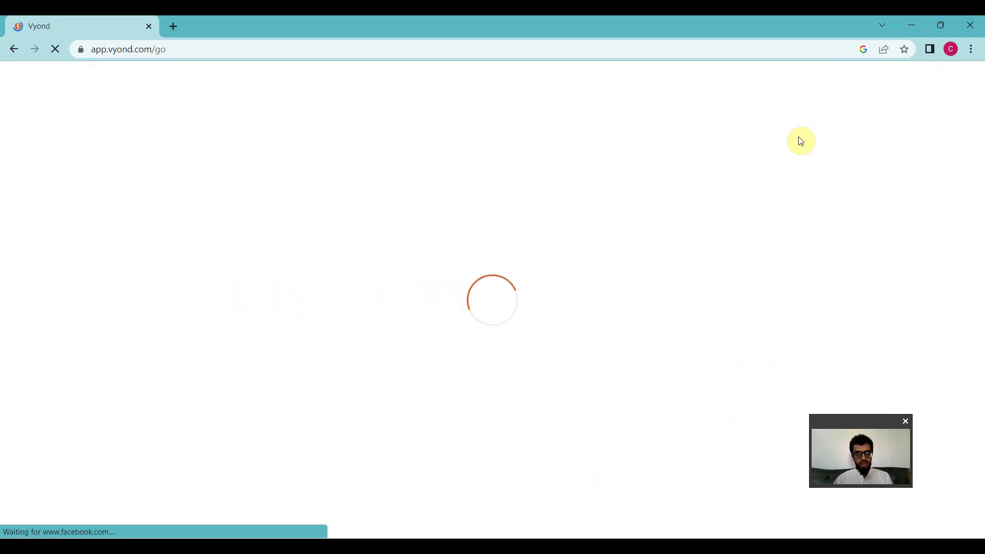
Paste the China–USA economic war topic and generate it with Casual vibe, Debate format, Home office
{"action": "left_click", "coordinate": [372, 214]}
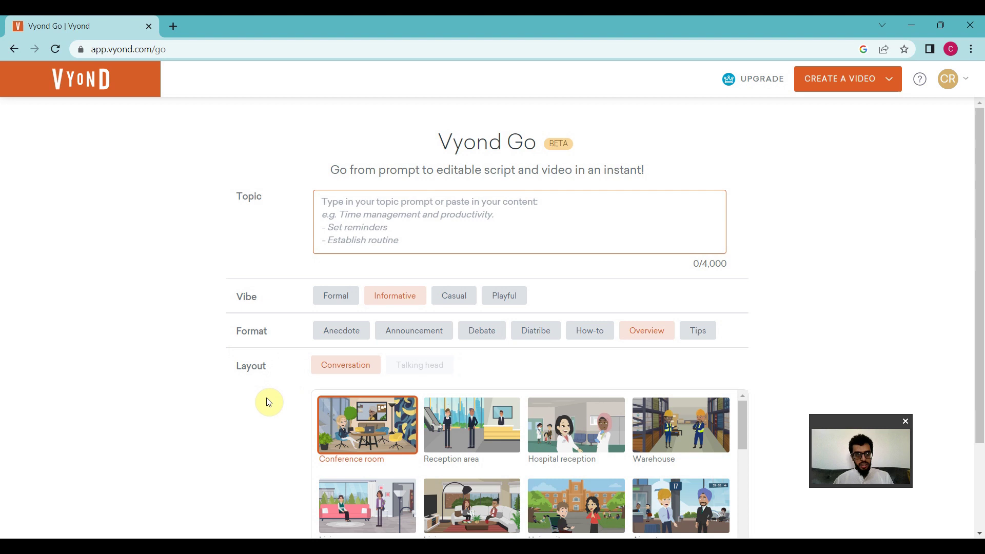
{"action": "type", "text": "China and USA economic war impact World politics"}
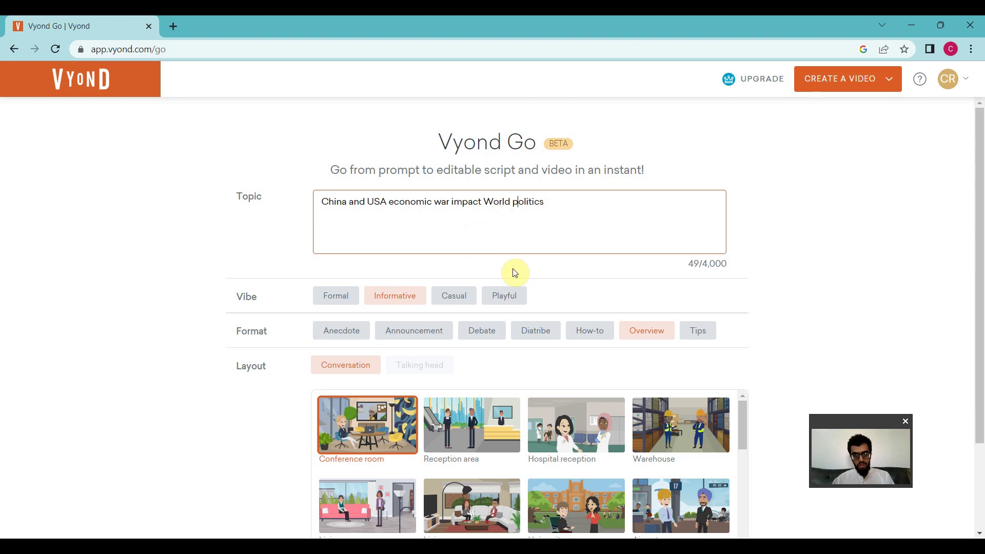
{"action": "scroll", "coordinate": [508, 270], "scroll_direction": "down", "scroll_amount": 3}
{"action": "scroll", "coordinate": [514, 272], "scroll_direction": "up", "scroll_amount": 3}
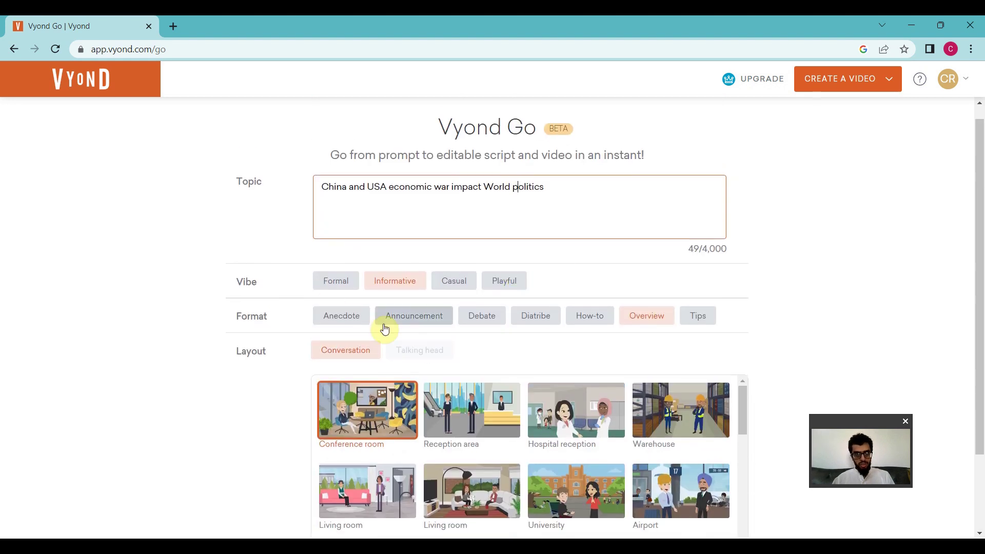
{"action": "left_click", "coordinate": [462, 277]}
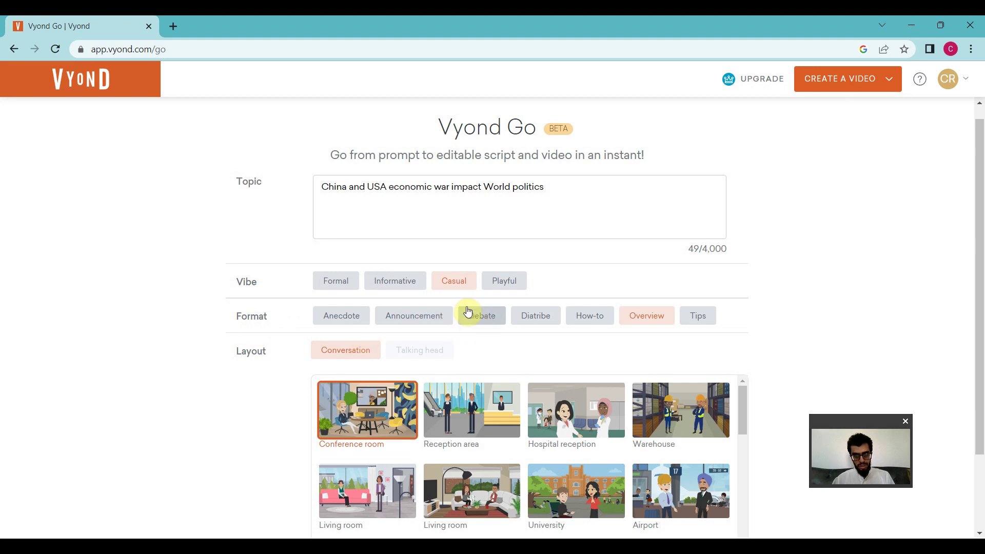
{"action": "left_click", "coordinate": [478, 316]}
{"action": "scroll", "coordinate": [473, 324], "scroll_direction": "down", "scroll_amount": 3}
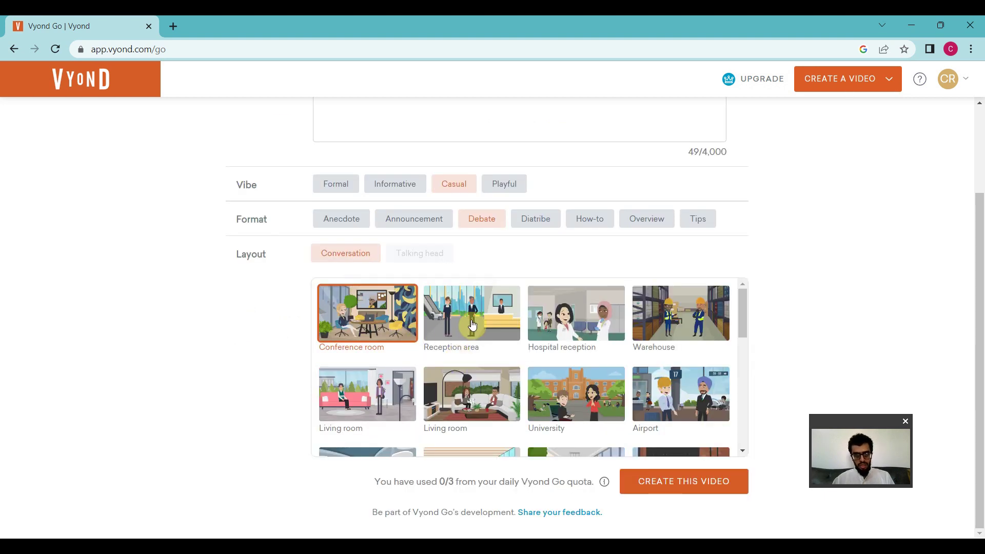
{"action": "scroll", "coordinate": [473, 325], "scroll_direction": "down", "scroll_amount": 3}
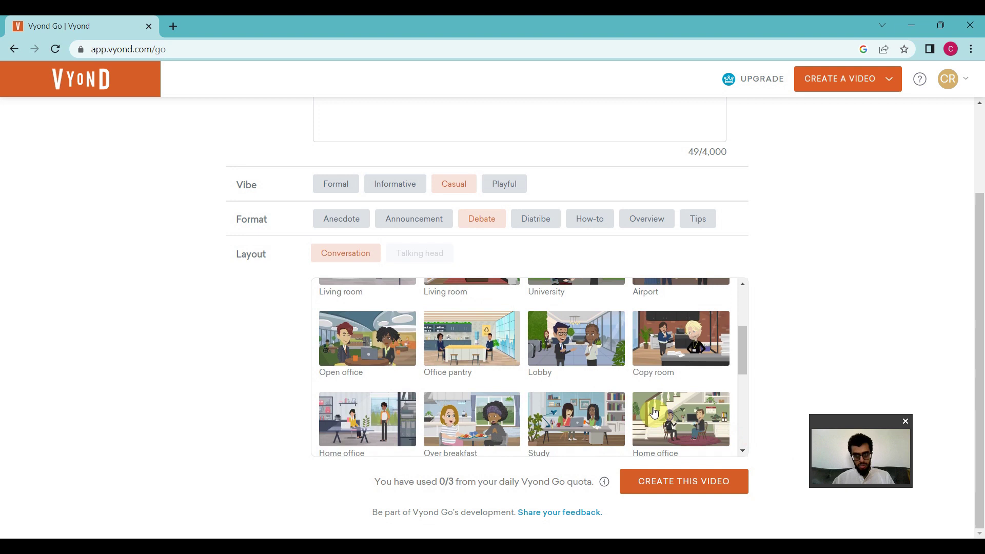
{"action": "left_click", "coordinate": [681, 419]}
{"action": "left_click", "coordinate": [680, 484]}
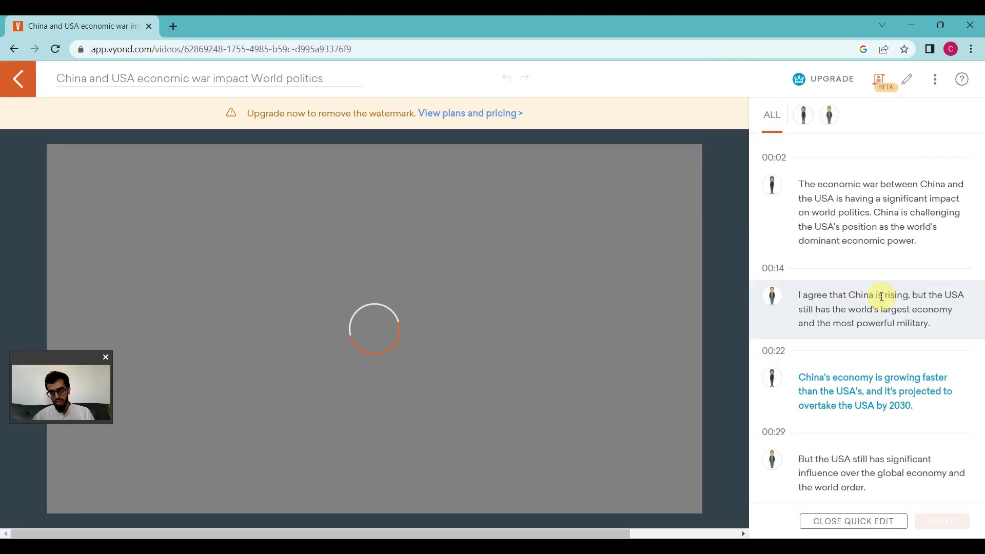
{"action": "scroll", "coordinate": [881, 298], "scroll_direction": "down", "scroll_amount": 5}
{"action": "scroll", "coordinate": [881, 299], "scroll_direction": "down", "scroll_amount": 5}
{"action": "scroll", "coordinate": [882, 299], "scroll_direction": "down", "scroll_amount": 5}
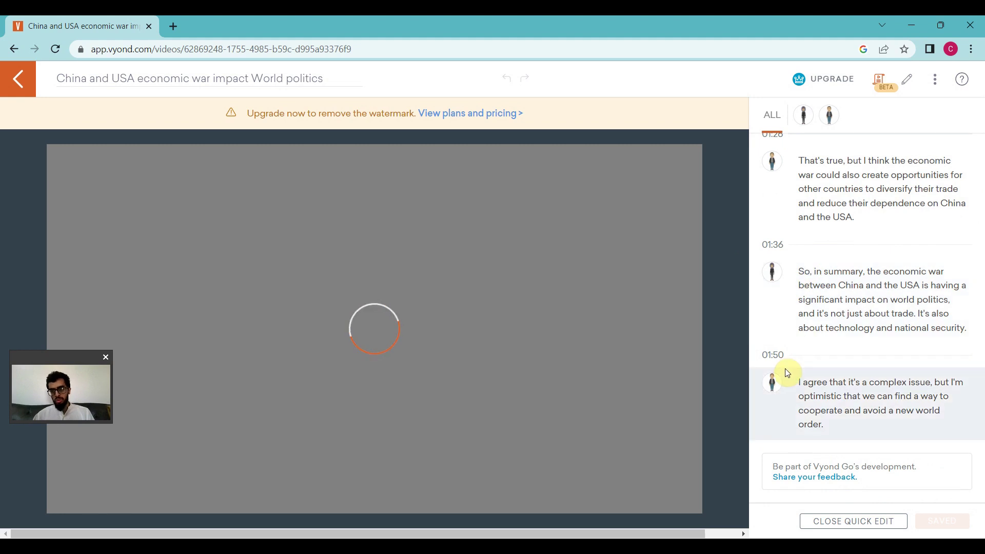
View each speaker's lines, return to all lines, and select the 01:36 summary line
{"action": "left_click", "coordinate": [805, 119]}
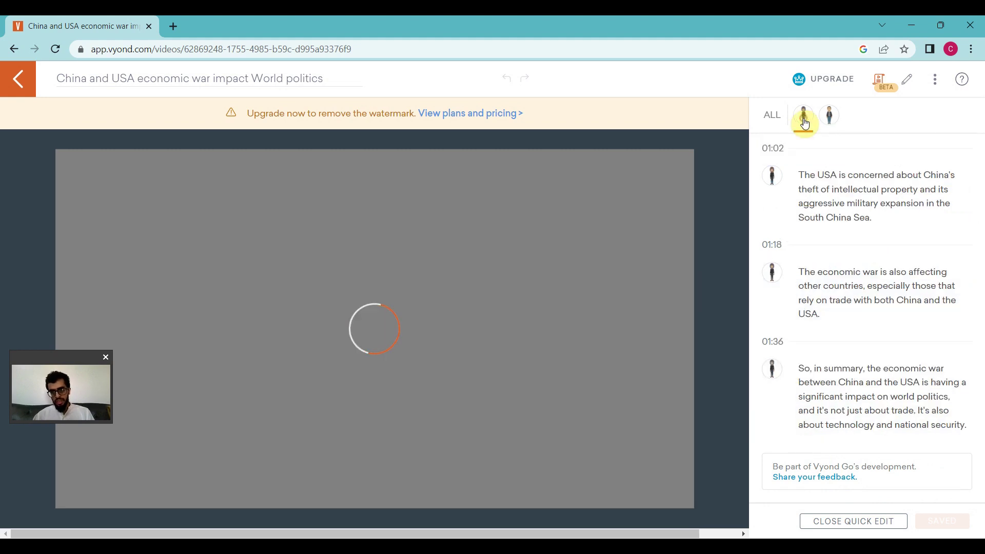
{"action": "left_click", "coordinate": [829, 117]}
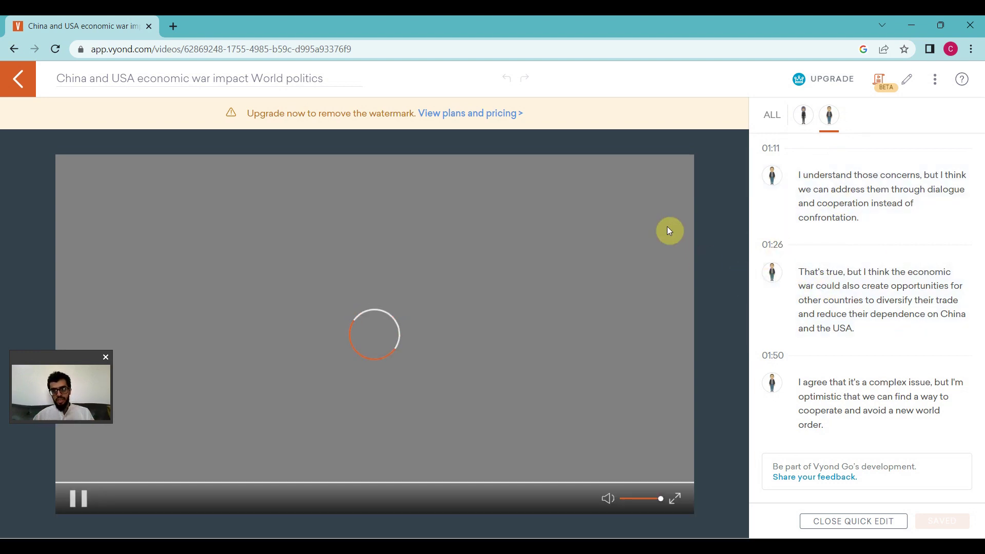
{"action": "left_click", "coordinate": [772, 120]}
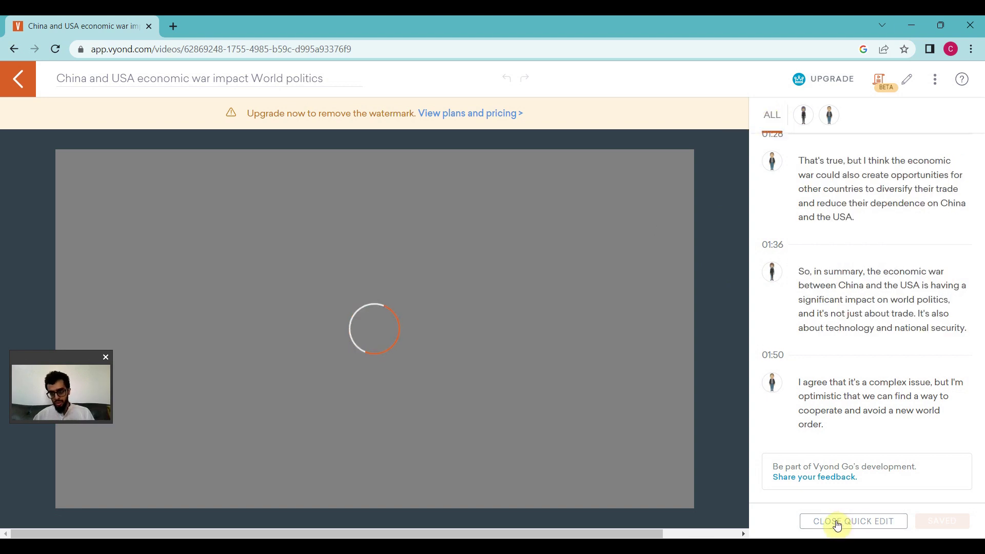
{"action": "left_click", "coordinate": [825, 301]}
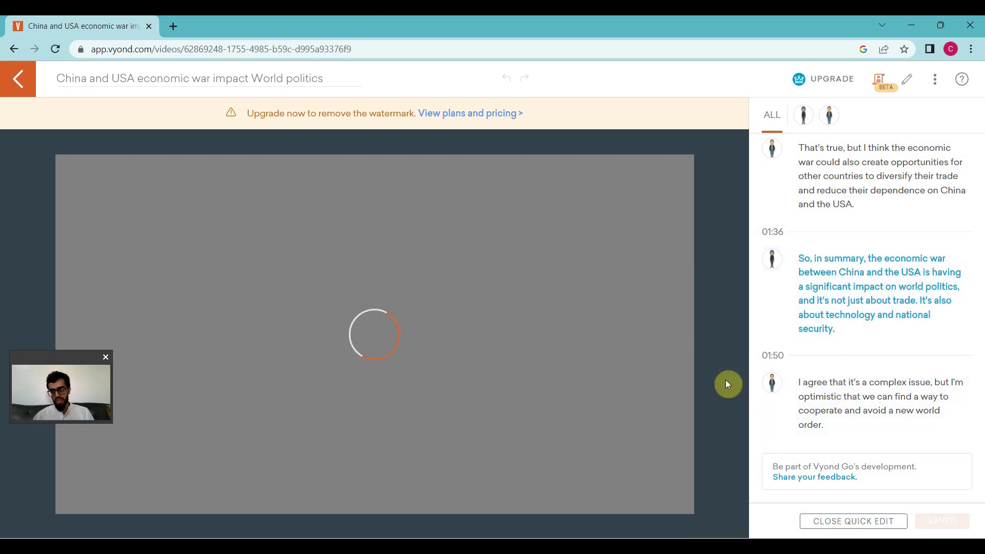
Close and reopen the script panel, then open the debate video in the full studio editor
{"action": "left_click", "coordinate": [834, 525]}
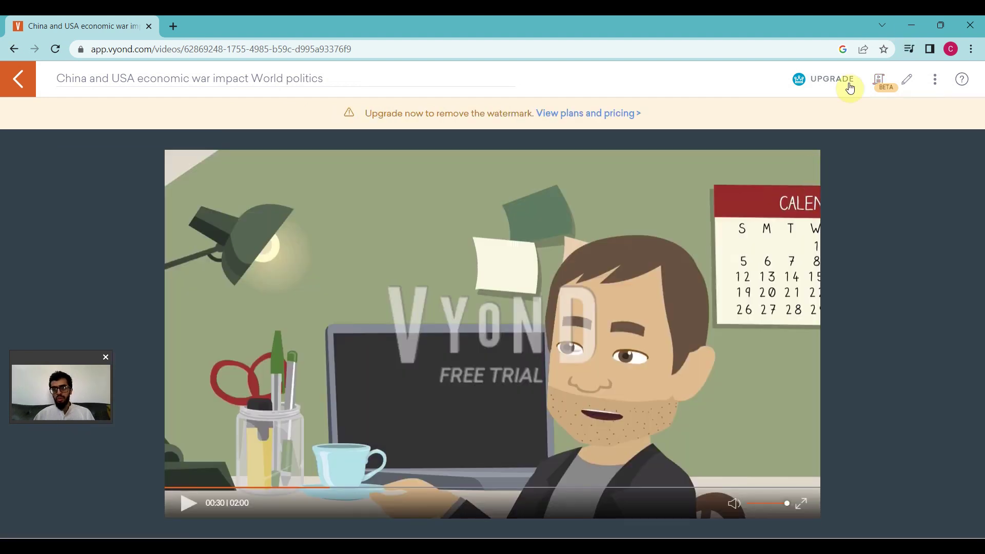
{"action": "left_click", "coordinate": [880, 81]}
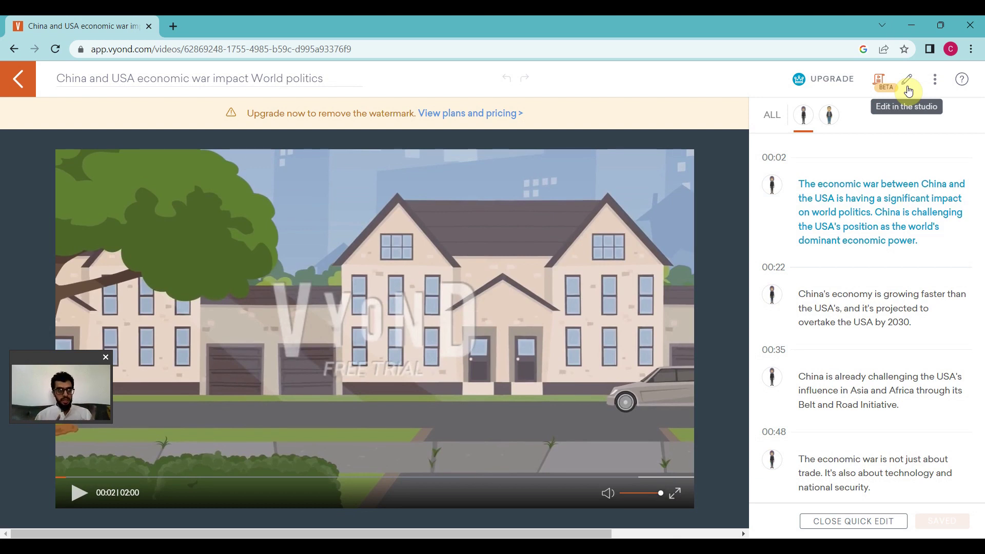
{"action": "left_click", "coordinate": [907, 80]}
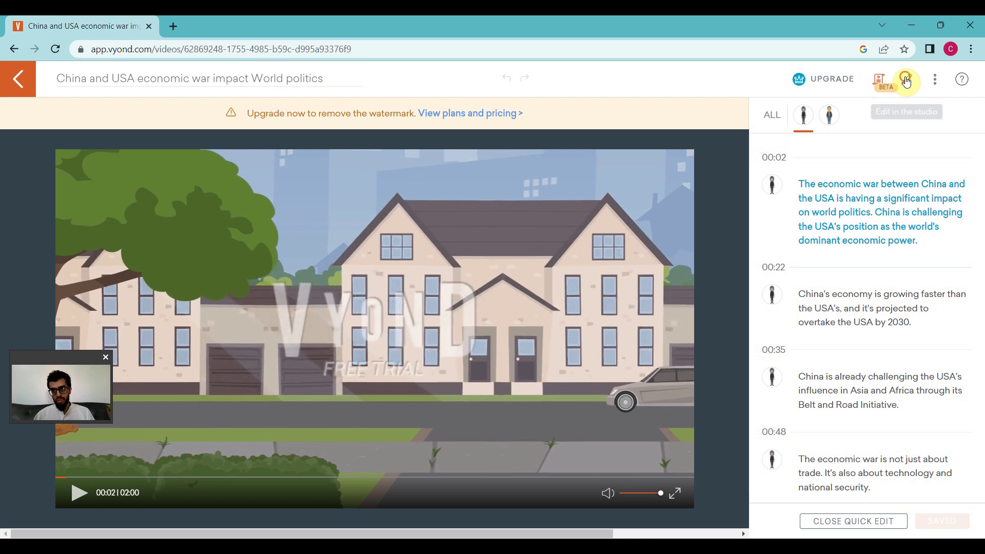